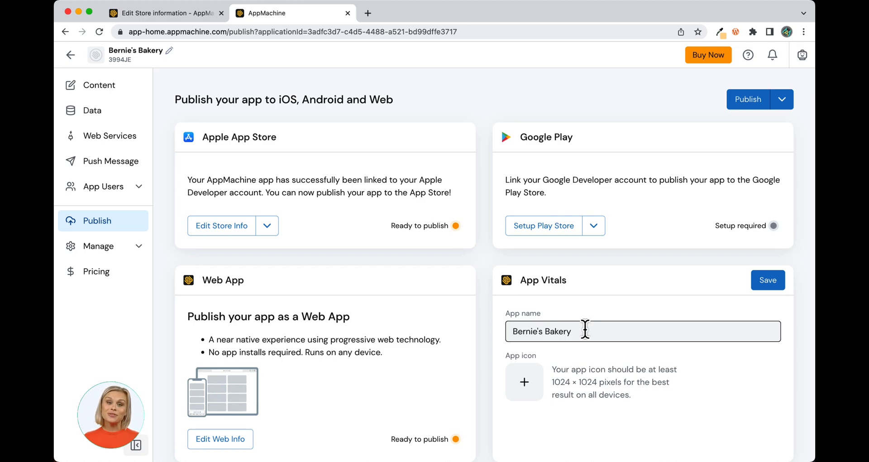
Step: Upload bakery icon.png from the computer and set it as the App Vitals icon
left_click(529, 380)
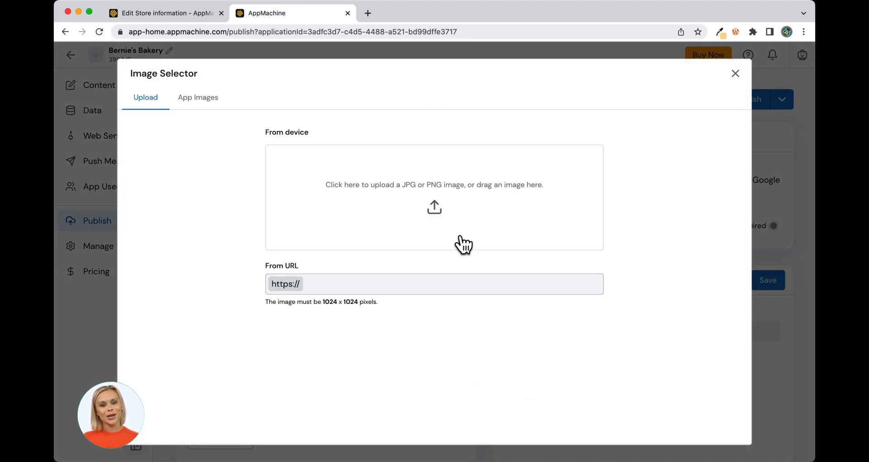
left_click(435, 209)
left_click(218, 187)
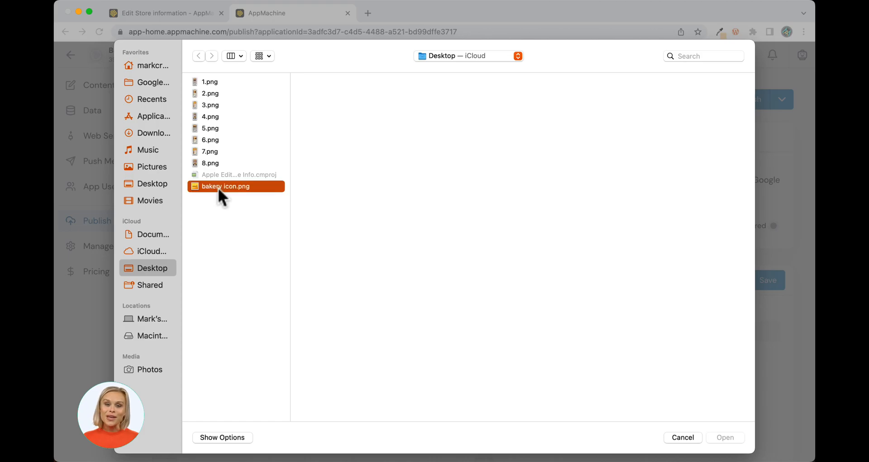
left_click(726, 438)
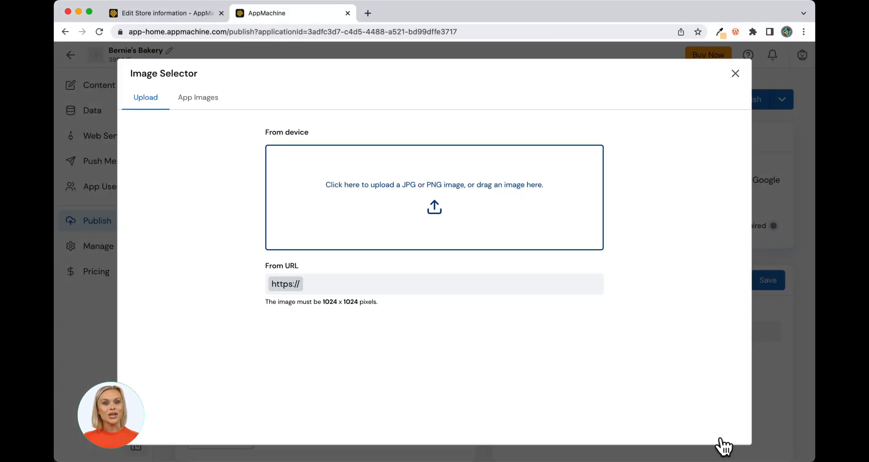
left_click(726, 433)
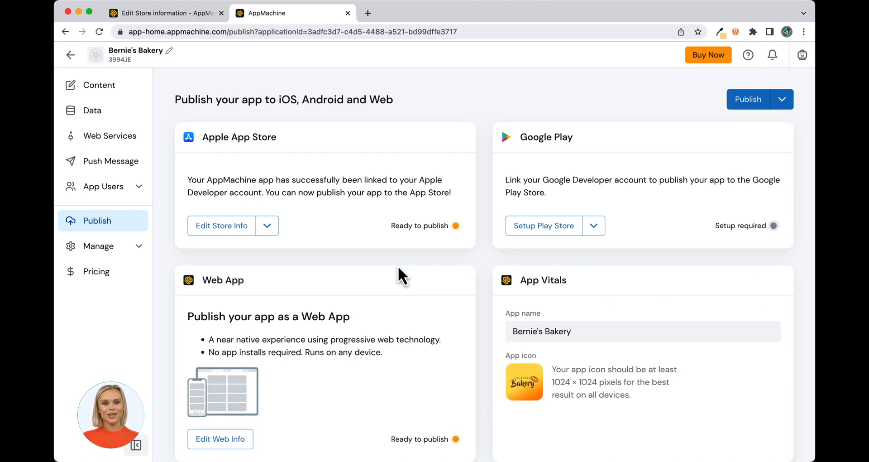
Step: Open the store info with English as default language and the Properties section expanded
left_click(226, 226)
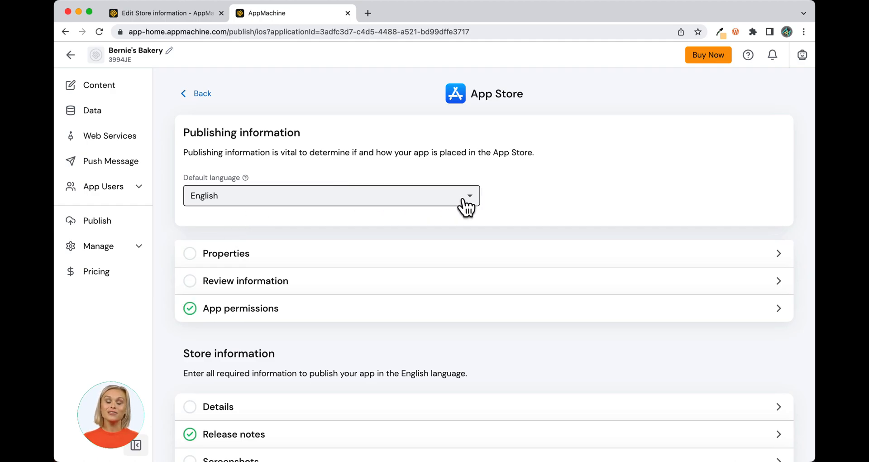
left_click(473, 206)
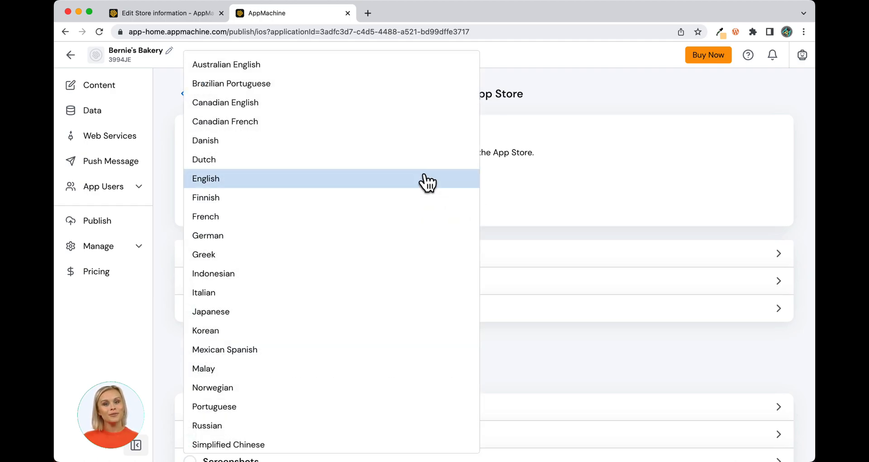
left_click(425, 181)
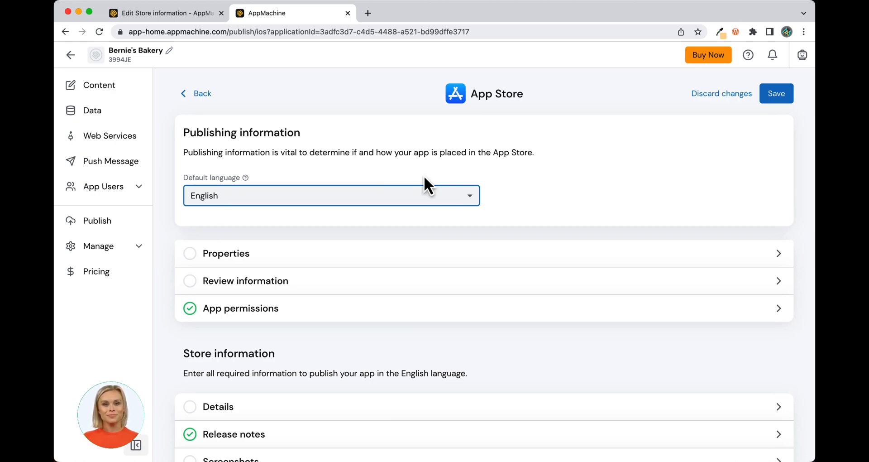
left_click(779, 253)
Step: Enter springboard title 'Bernie's Bakery' and copyright '2023 bernies bakery'
left_click(239, 297)
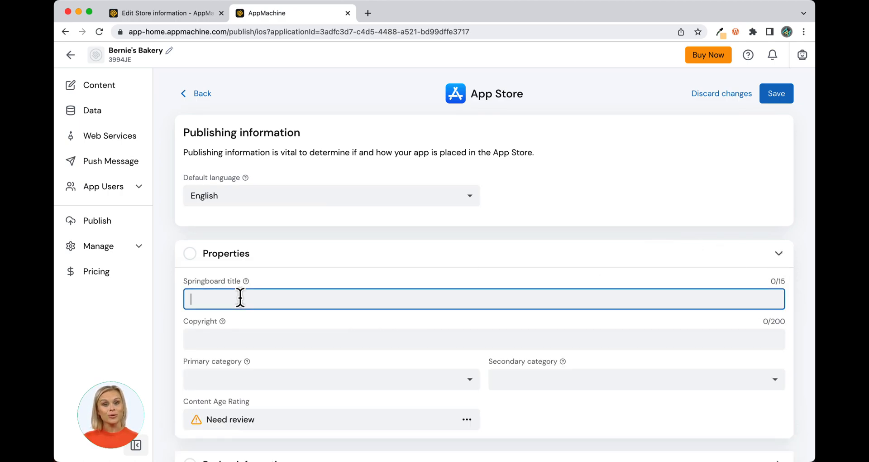
type("Beri")
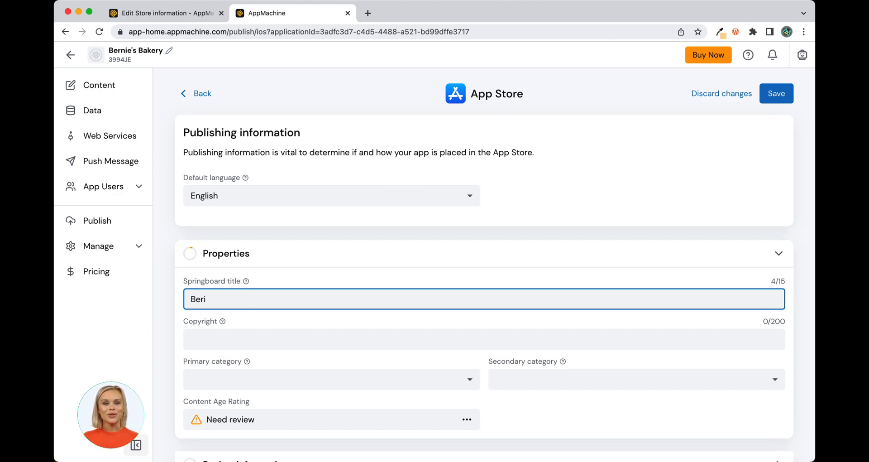
key("BackSpace")
type("n")
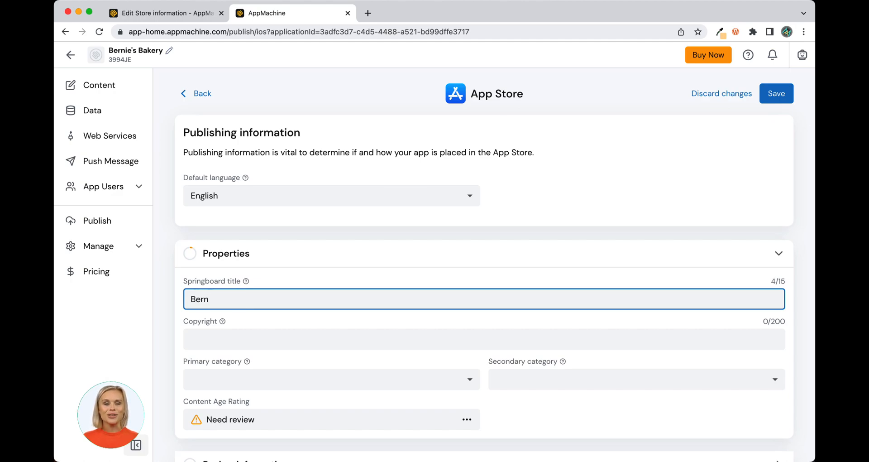
type("i")
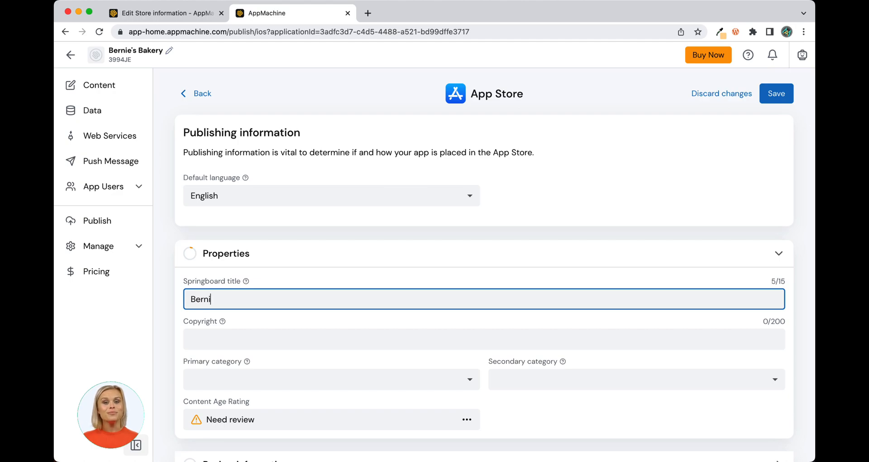
type("e's Bakery")
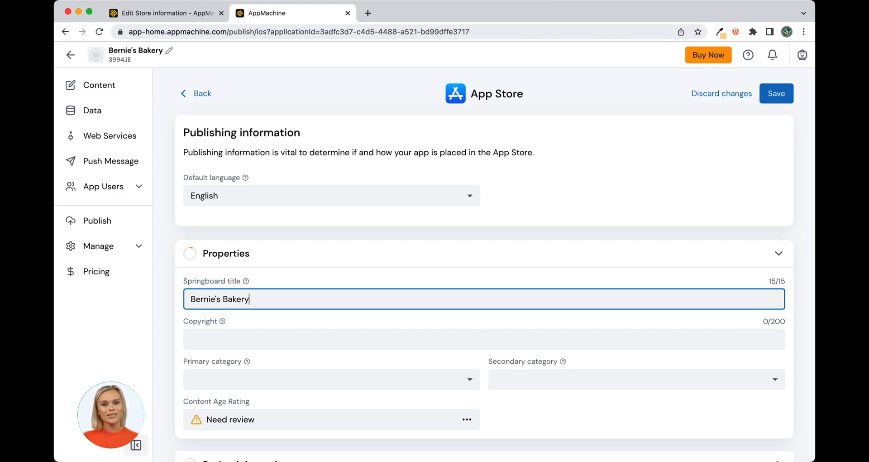
left_click(207, 337)
type("2")
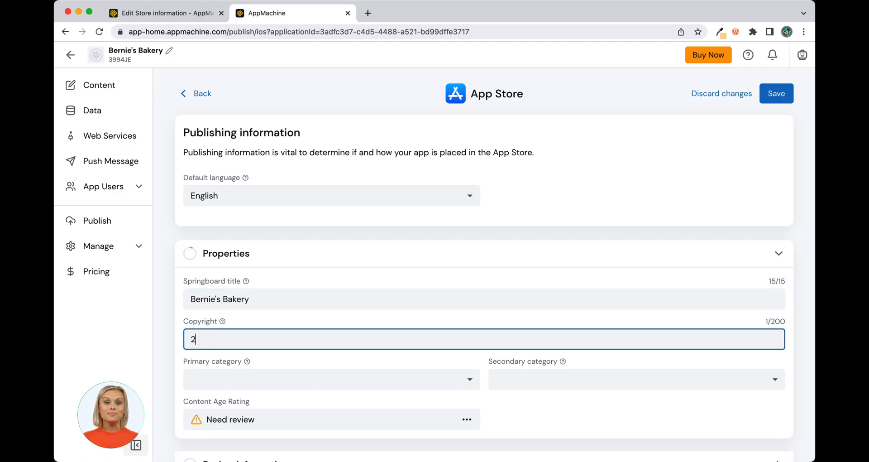
type("023 ")
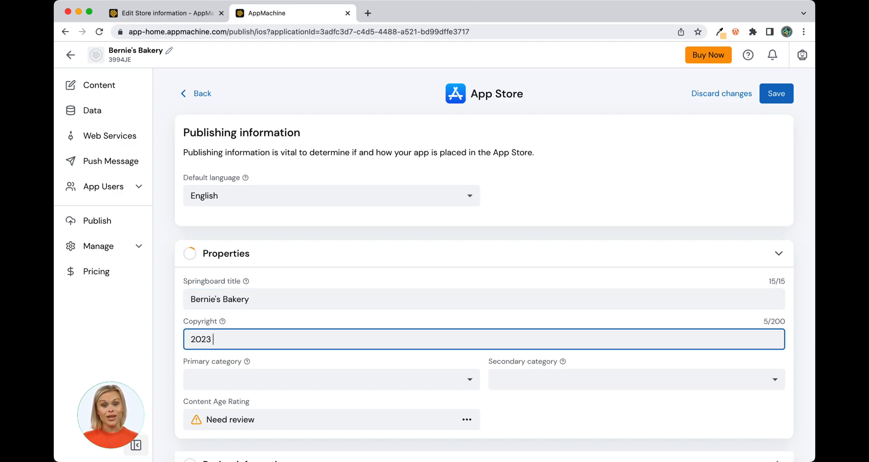
type("bernies bakery")
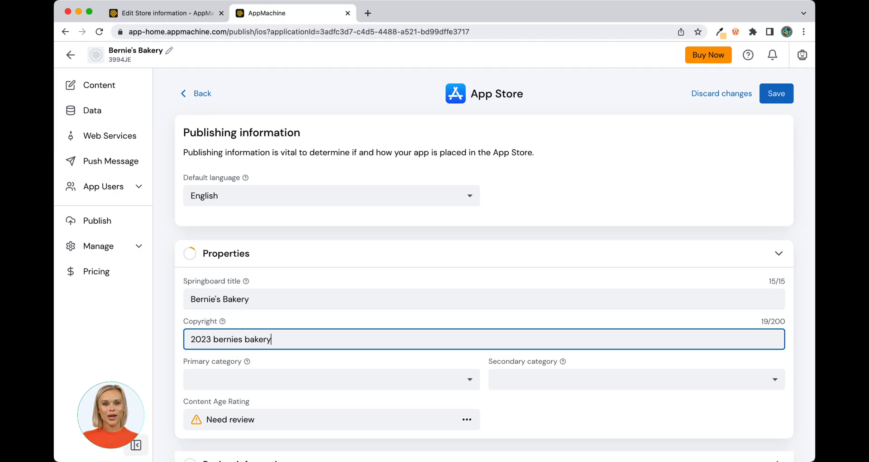
Step: Set the primary category to Food & Drink and the secondary category to Shopping
key("Tab")
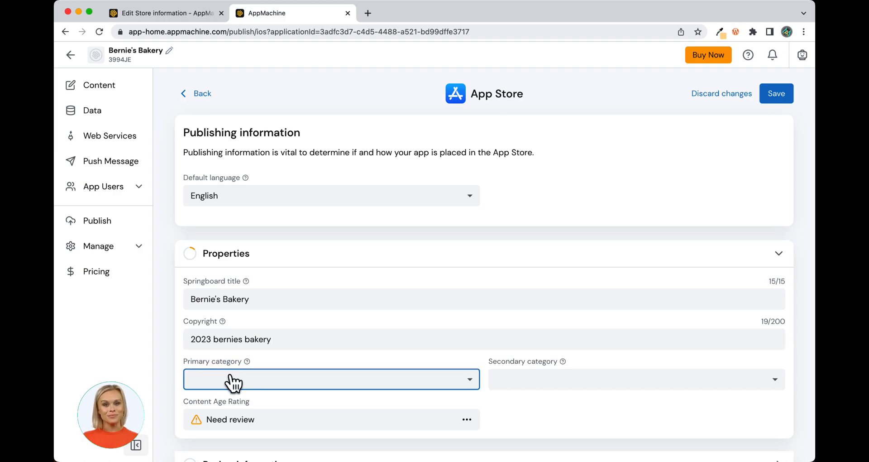
left_click(230, 379)
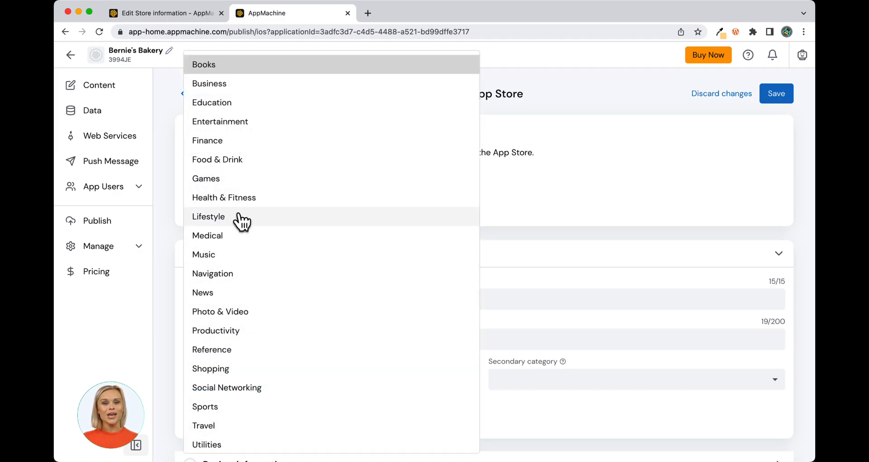
left_click(236, 160)
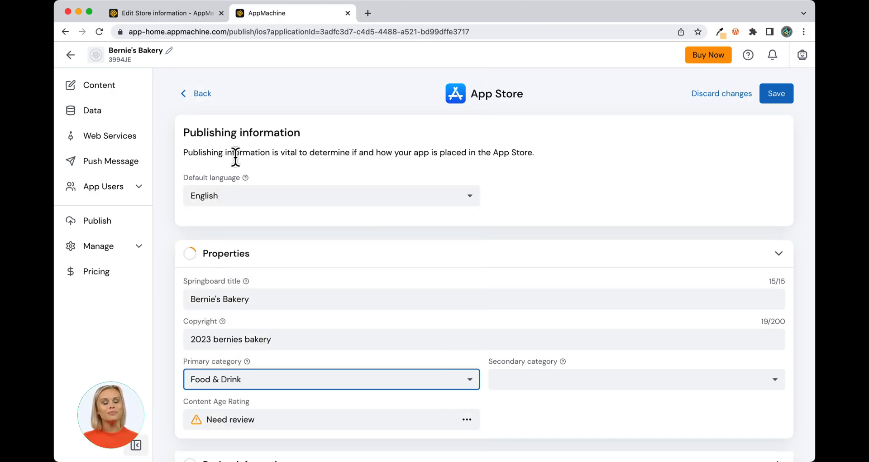
left_click(490, 381)
left_click(544, 381)
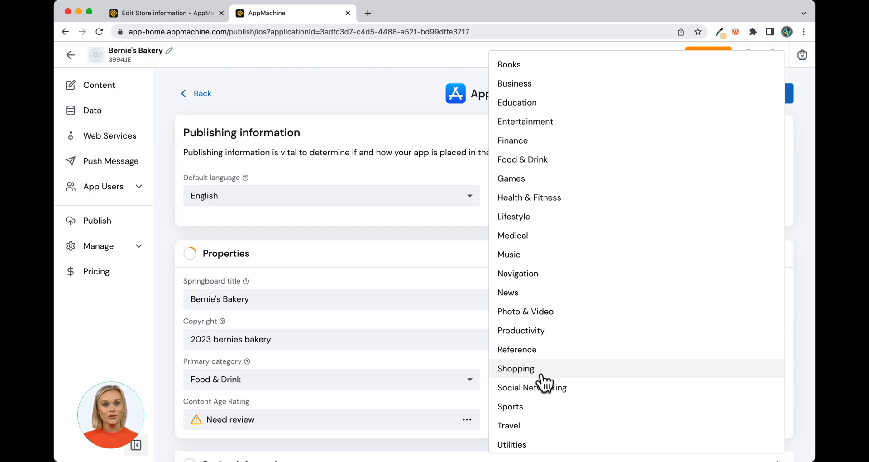
left_click(542, 375)
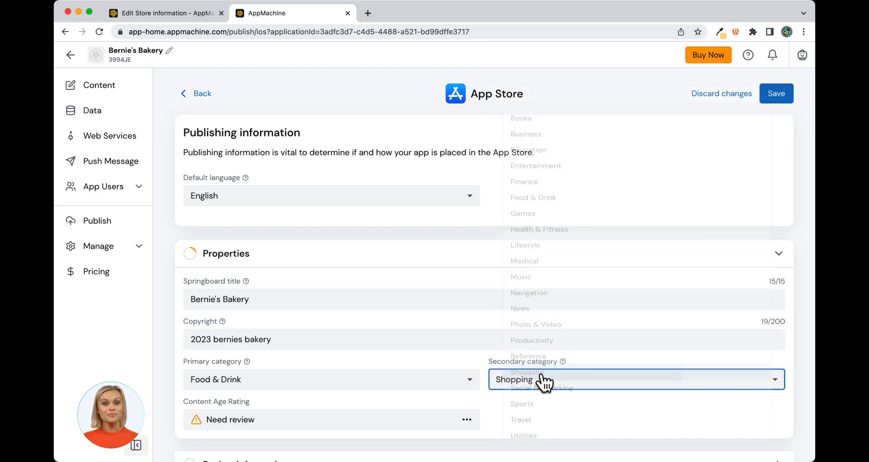
Step: Rate the first eight content questions, violence through alcohol, tobacco or drug use, as None
left_click(468, 419)
left_click(471, 132)
left_click(470, 161)
left_click(470, 189)
left_click(470, 218)
left_click(471, 246)
left_click(470, 275)
left_click(471, 303)
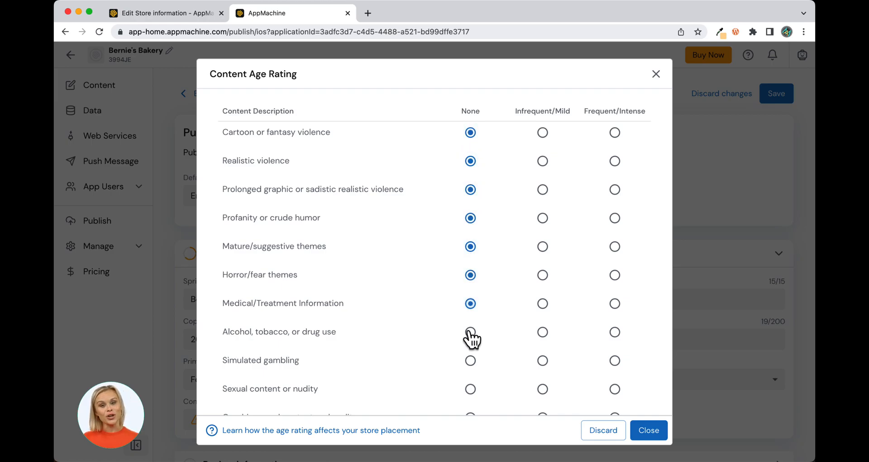
left_click(470, 332)
Step: Rate simulated gambling, sexual content and the last question None, then collapse Properties
scroll(486, 322, "down", 1)
left_click(470, 328)
left_click(470, 356)
left_click(470, 385)
left_click(648, 430)
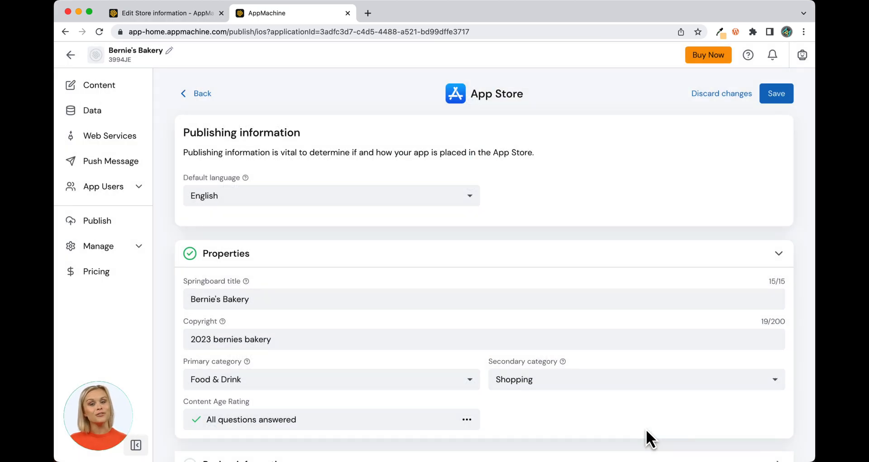
left_click(778, 255)
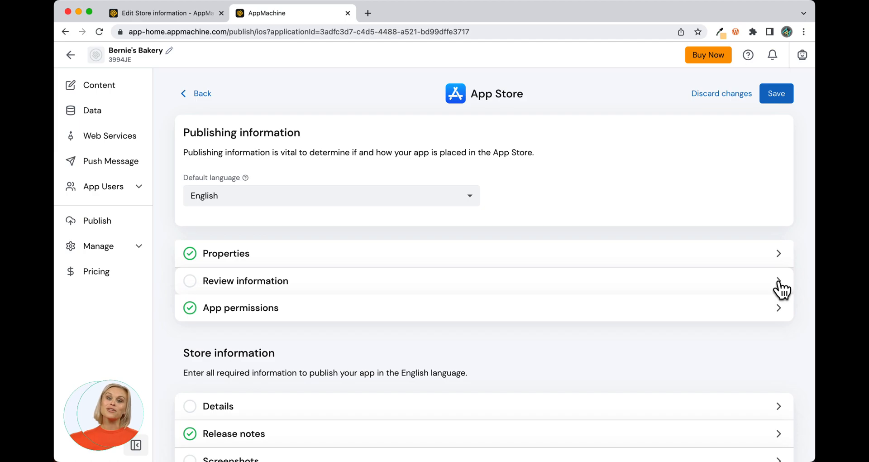
Step: Expand Review information and enter the contact's first name, last name, e-mail and phone number
left_click(779, 283)
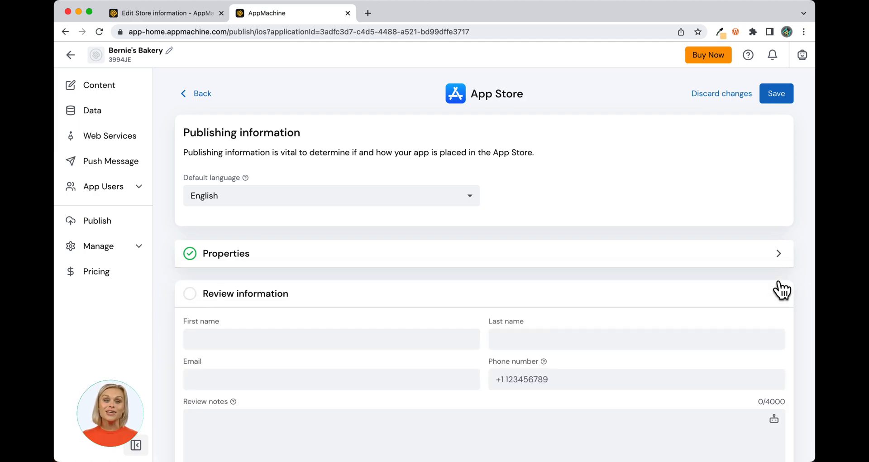
left_click(258, 341)
key("Tab")
key("Tab")
key("Tab")
type("+63-123456789")
Step: Leave the demo account requirement switched off and collapse Review information
left_click(269, 407)
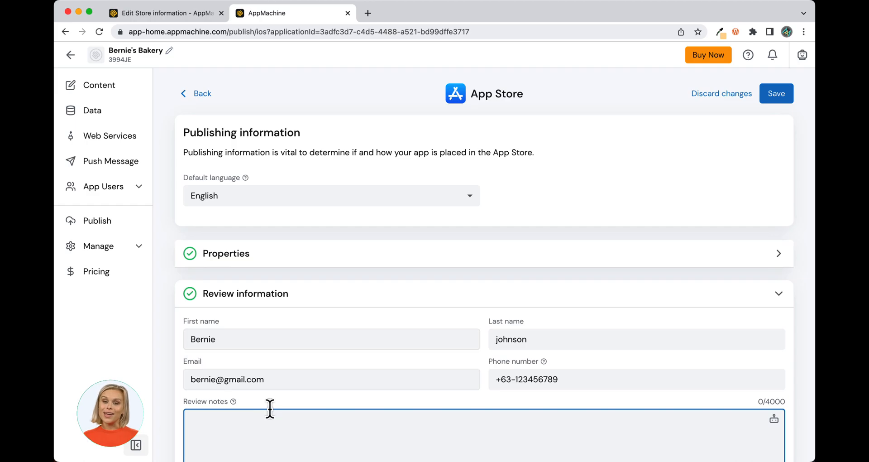
scroll(272, 409, "down", 3)
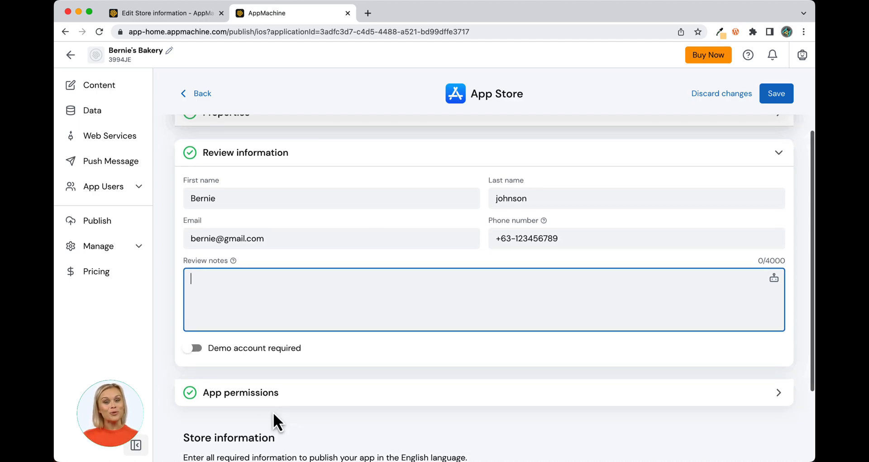
left_click(198, 349)
left_click(198, 381)
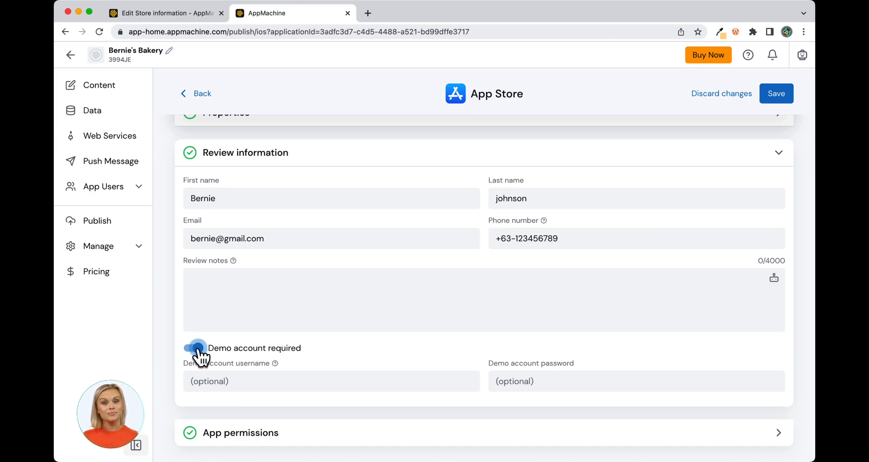
left_click(197, 348)
scroll(157, 380, "up", 1)
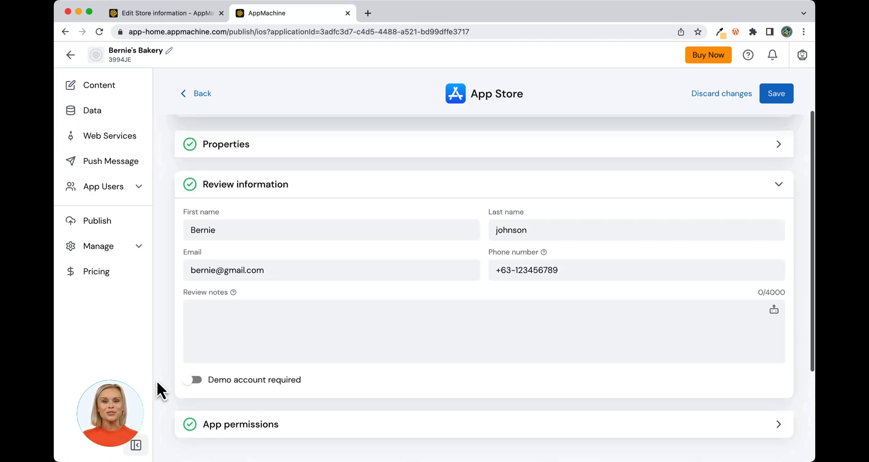
left_click(781, 184)
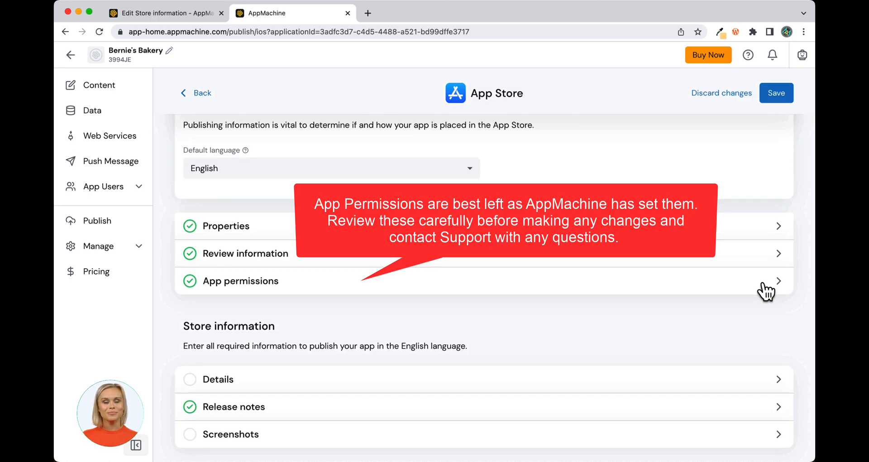
Step: Paste the 317-character bakery description and keywords bakery, bread, cakes, muffins, wedding cakes into Details
left_click(779, 380)
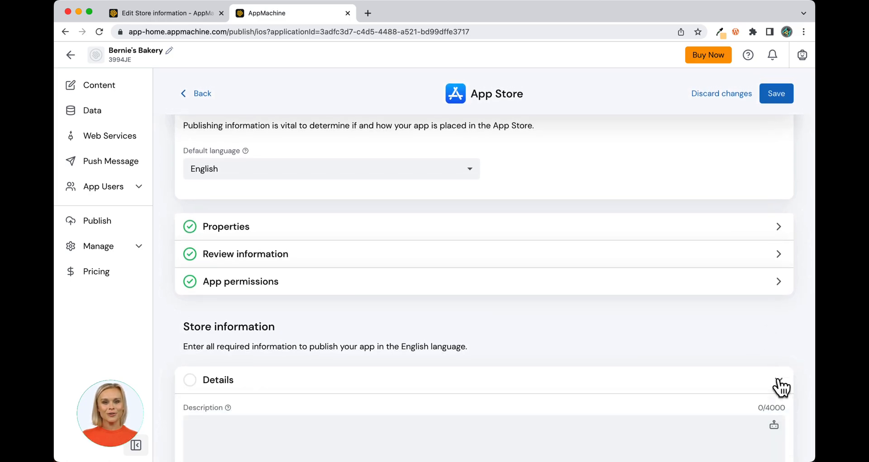
scroll(684, 408, "down", 3)
left_click(190, 318)
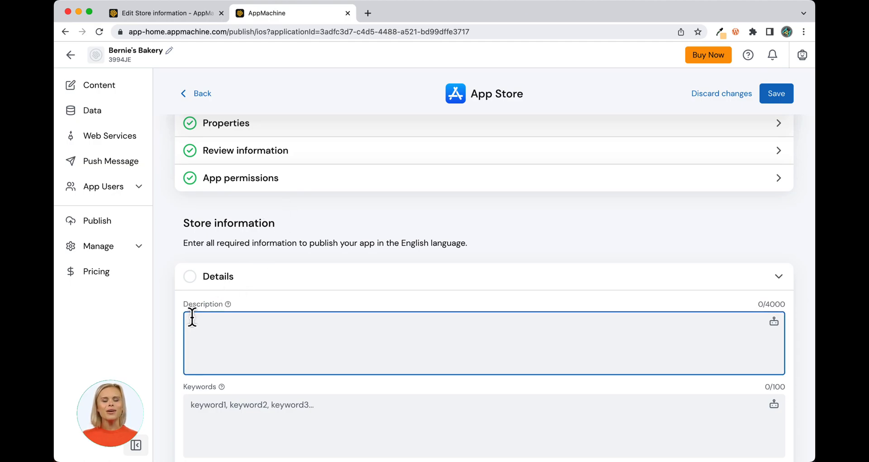
type("The Bernie's Bakery App will show you all of our products and offerings with a few taps on your phone. You can learn all about Bernie's and our Bakery, view all of our products, watch videos, view our specials and contact us easily for ordering or questions you may have about our products. We hope you visit us soon!")
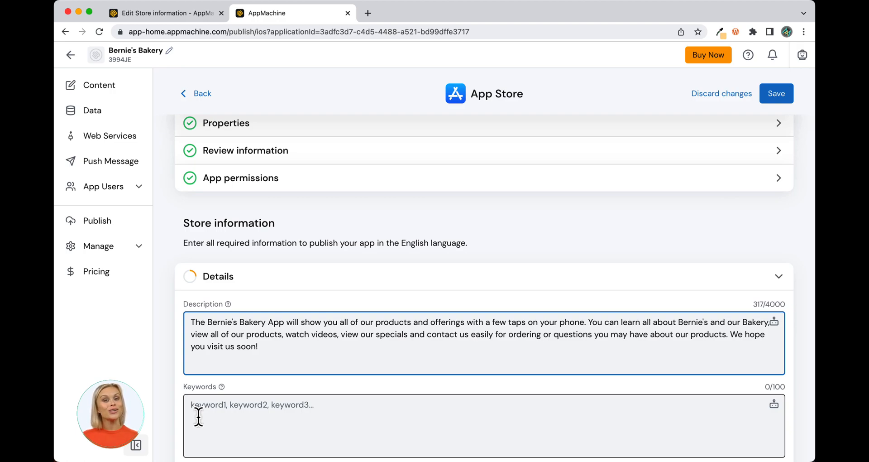
left_click(199, 405)
type("bakery, bread, cakes, muffins, wedding cakes")
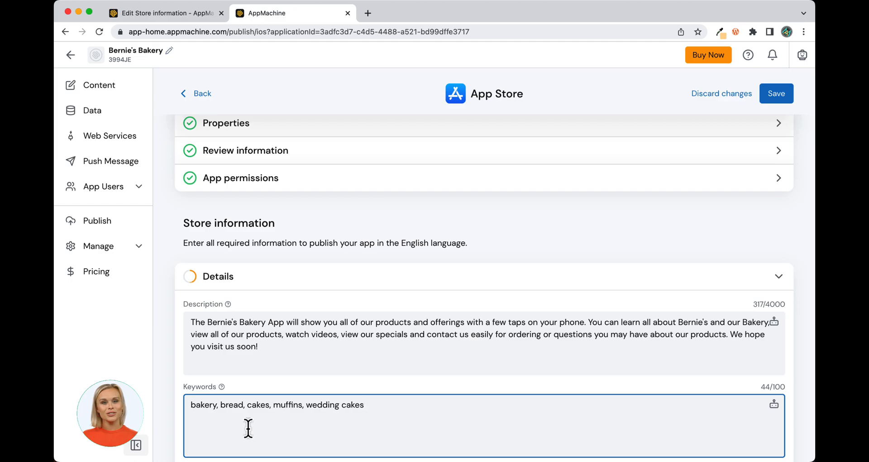
scroll(248, 428, "down", 5)
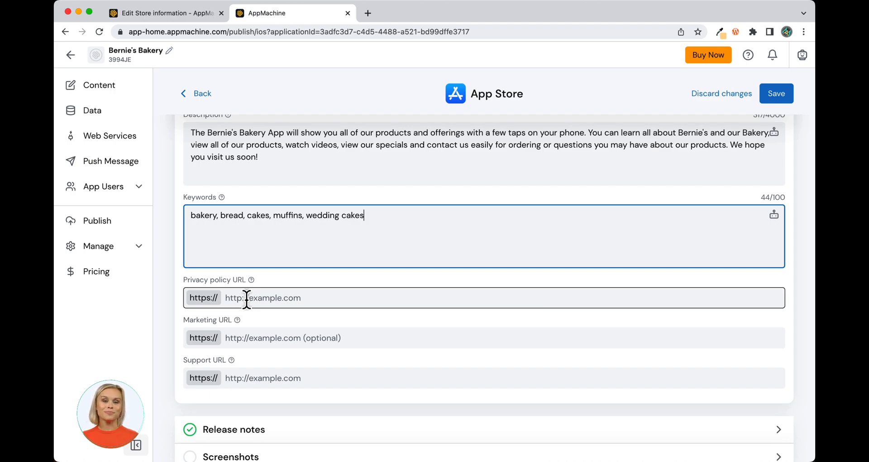
Step: Enter privacy/bernies.com and support/bernies.com as URLs, skipping Marketing URL, and collapse Details
left_click(247, 299)
type("pr")
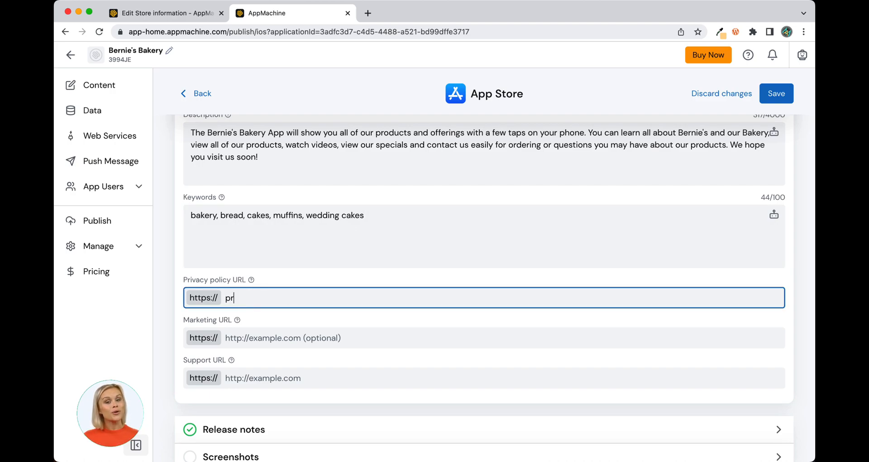
type("ivacy")
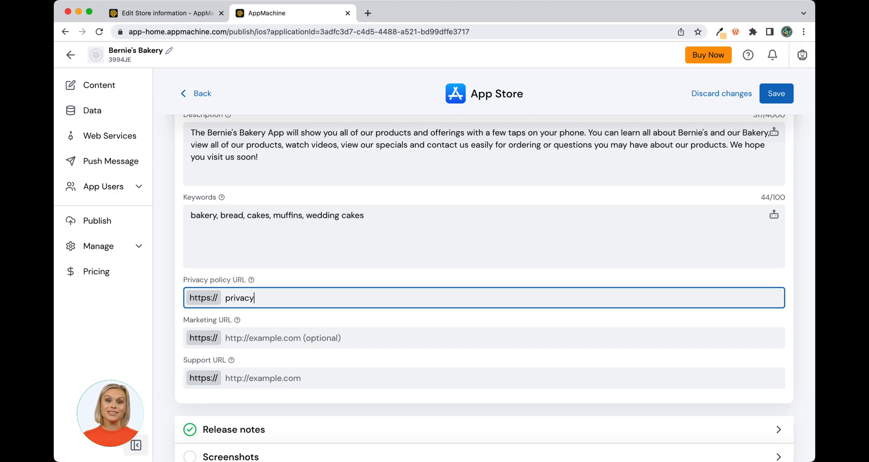
type("/be")
type("rnie")
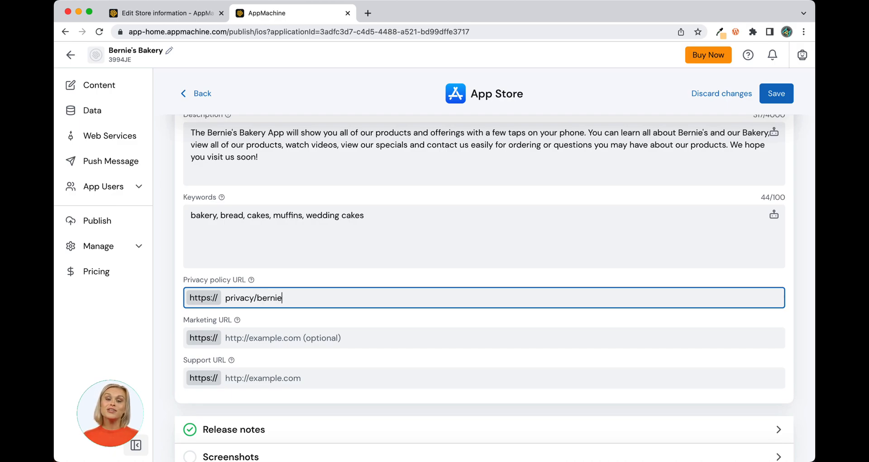
type("s.com")
key("Tab")
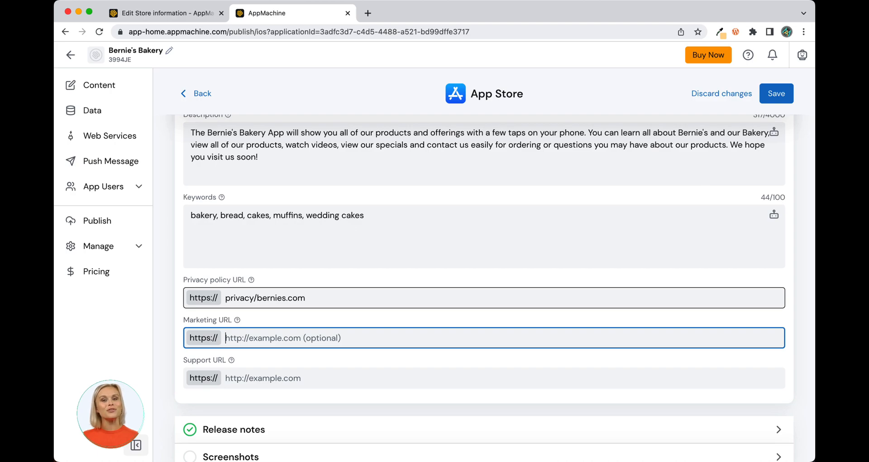
key("Tab")
type("s")
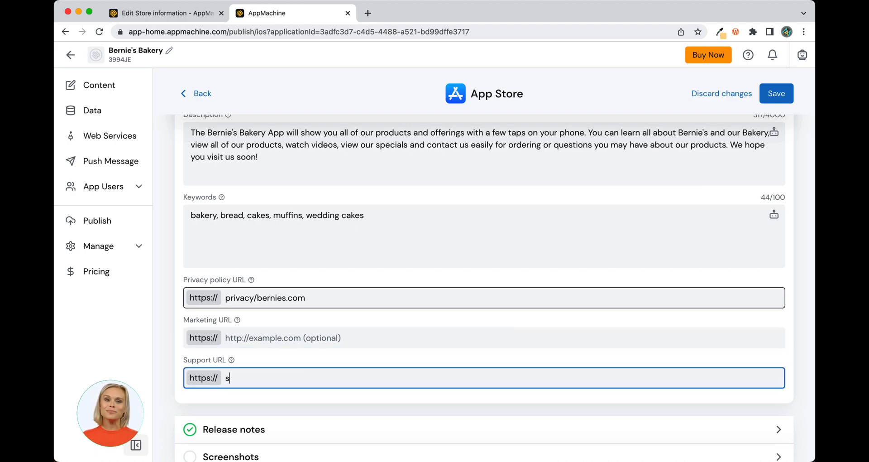
type("uppor")
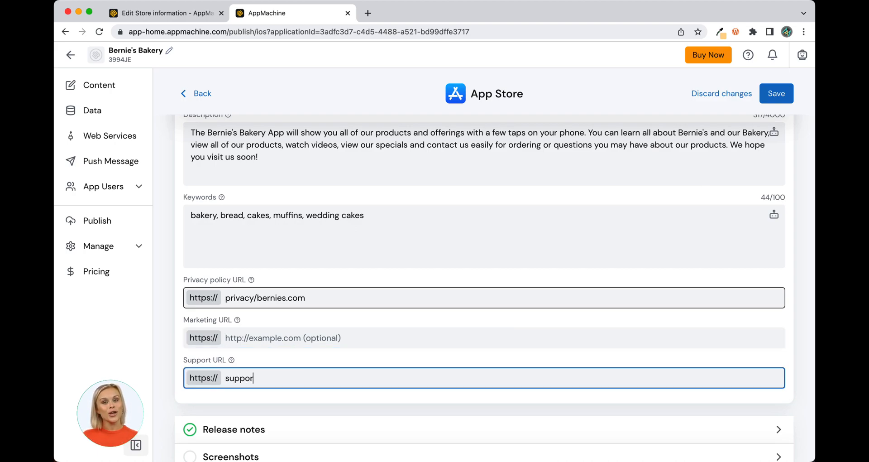
type("t/bernie")
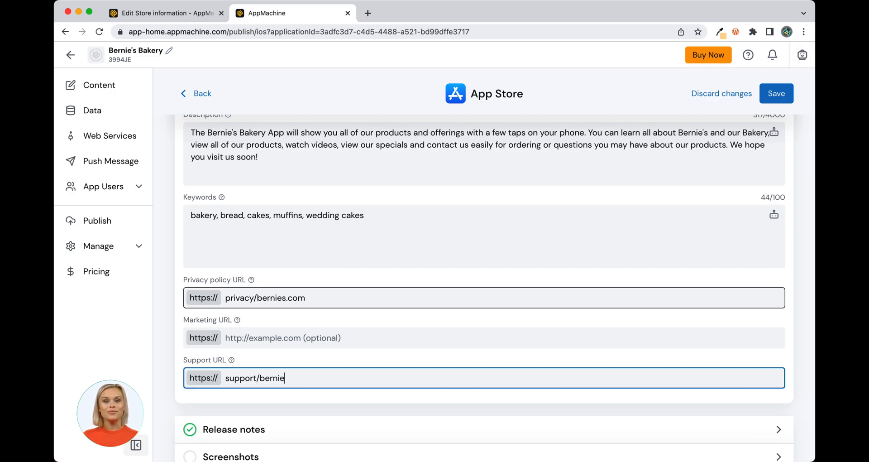
type("s.com")
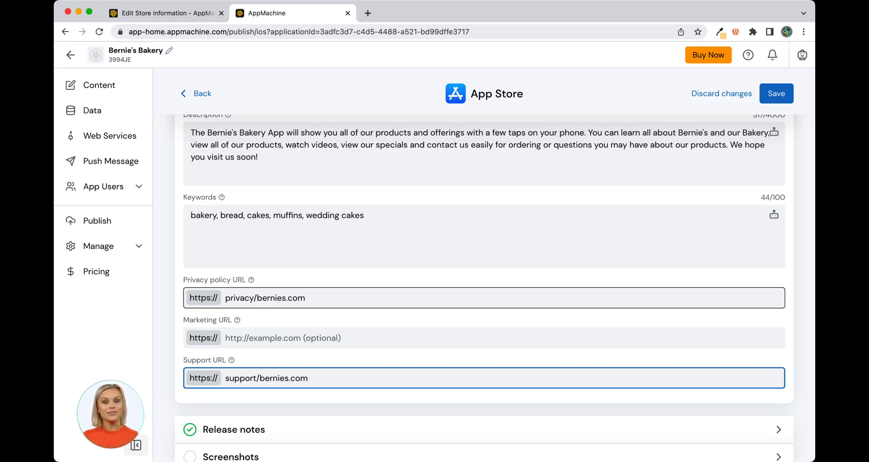
scroll(702, 217, "up", 3)
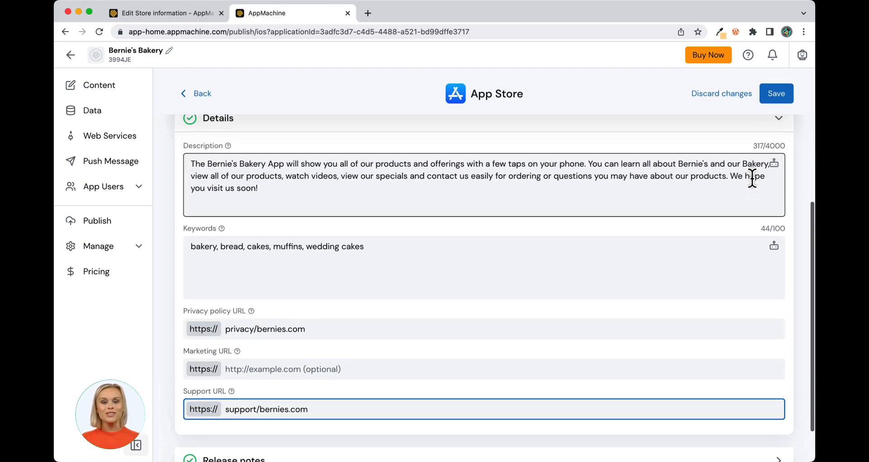
left_click(778, 152)
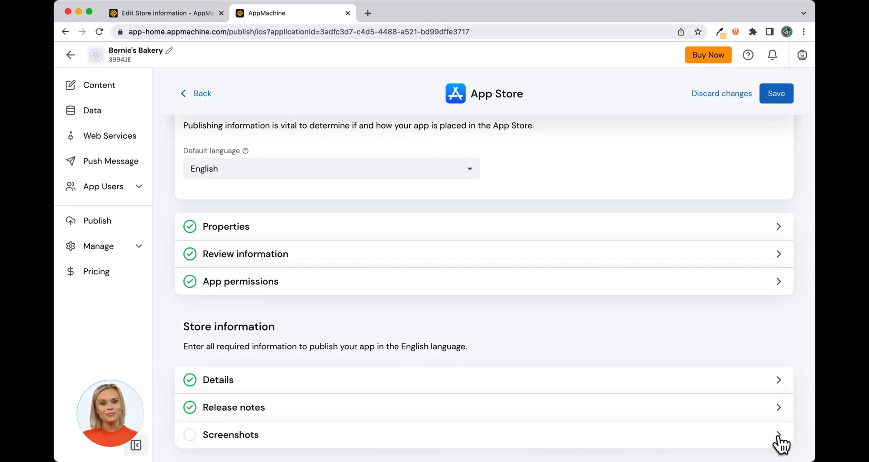
Step: Expand the Screenshots section, briefly opening and closing Release notes
left_click(778, 436)
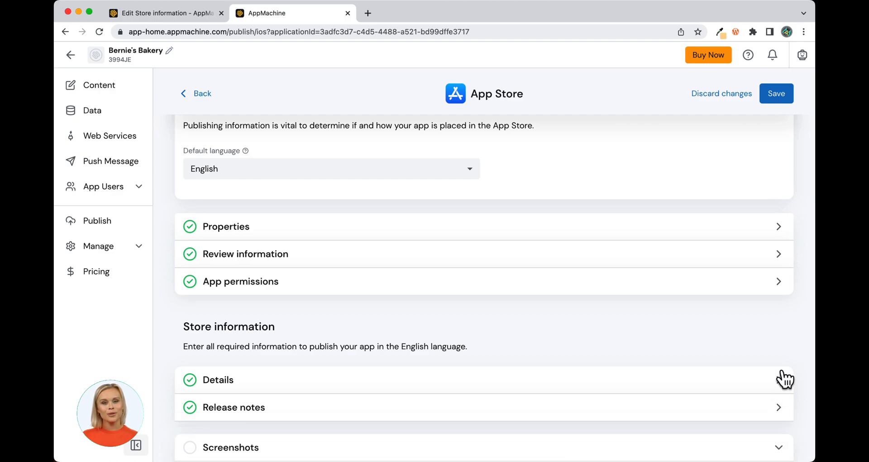
scroll(782, 390, "down", 4)
left_click(779, 228)
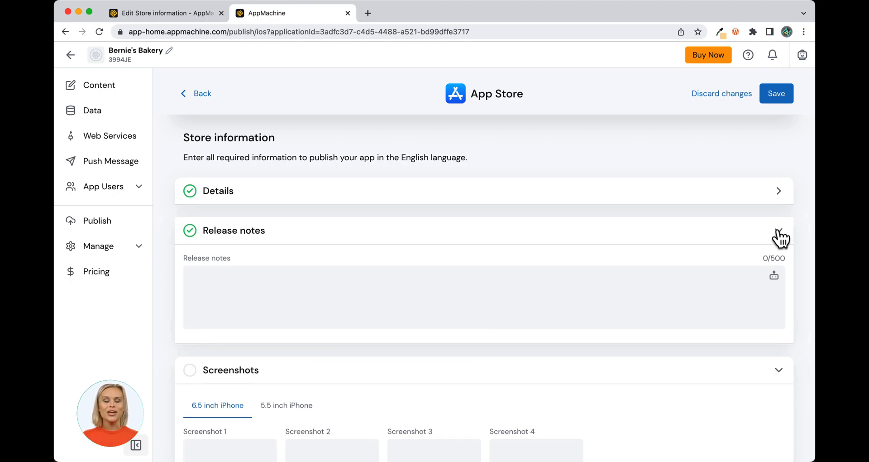
left_click(780, 233)
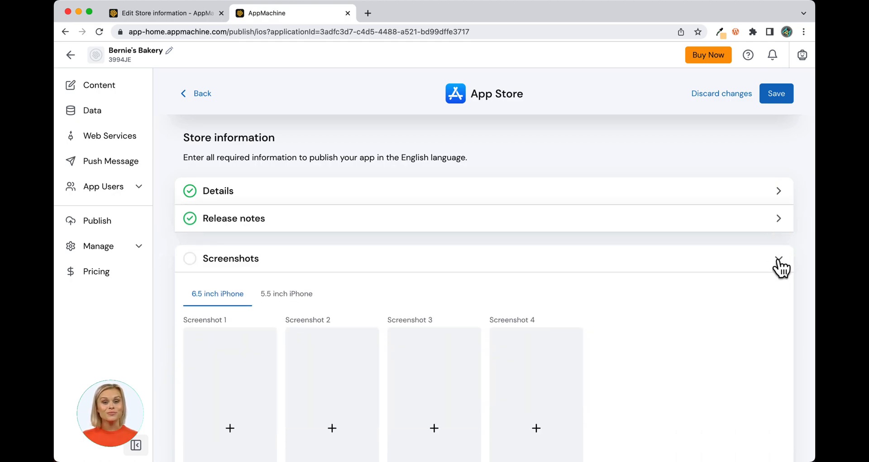
scroll(297, 405, "down", 5)
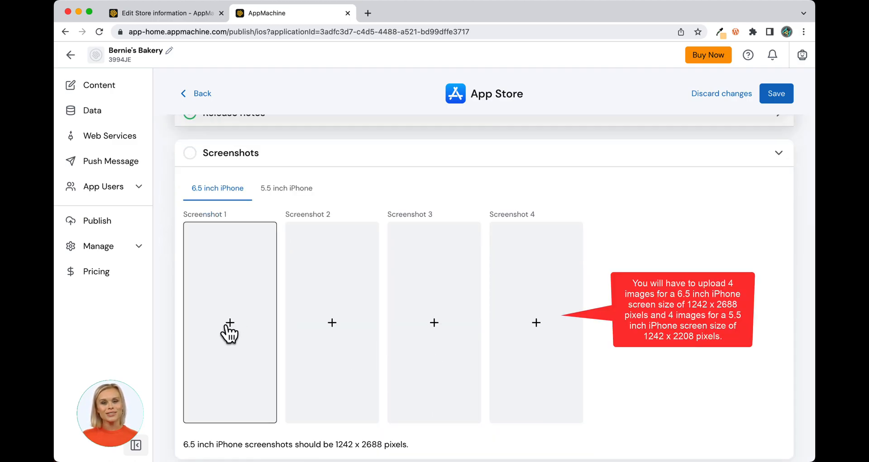
Step: Upload 1.png as Screenshot 1 and collapse the finished Screenshots section
left_click(225, 325)
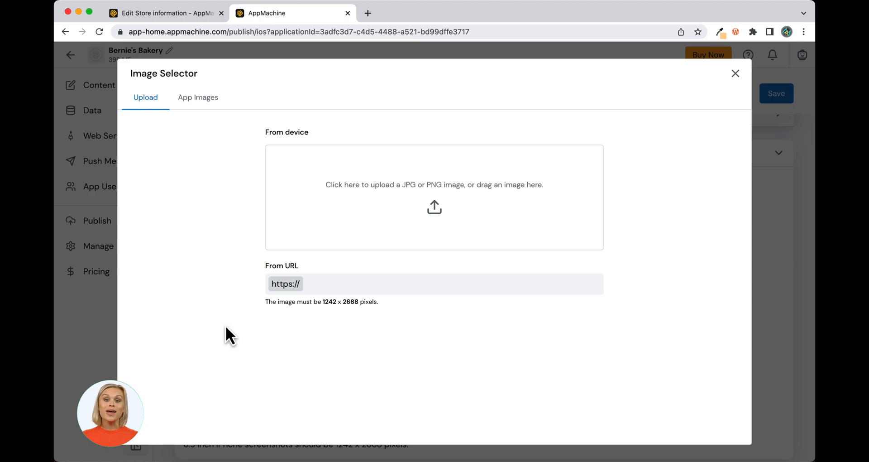
left_click(436, 213)
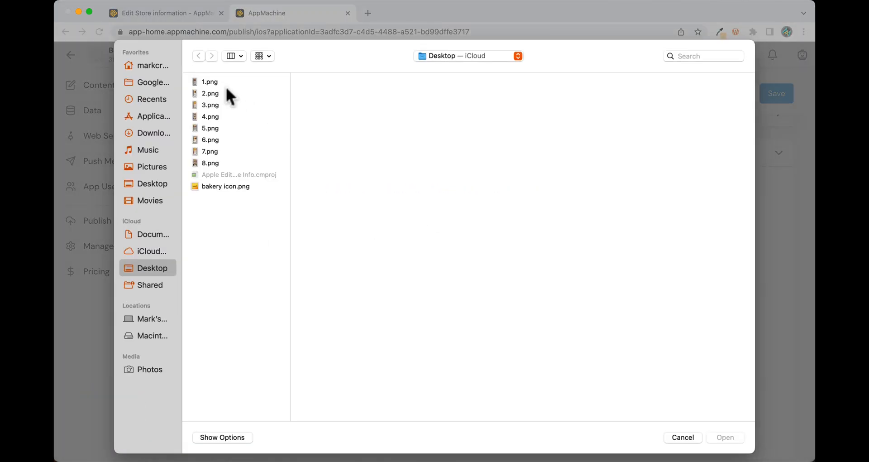
left_click(211, 83)
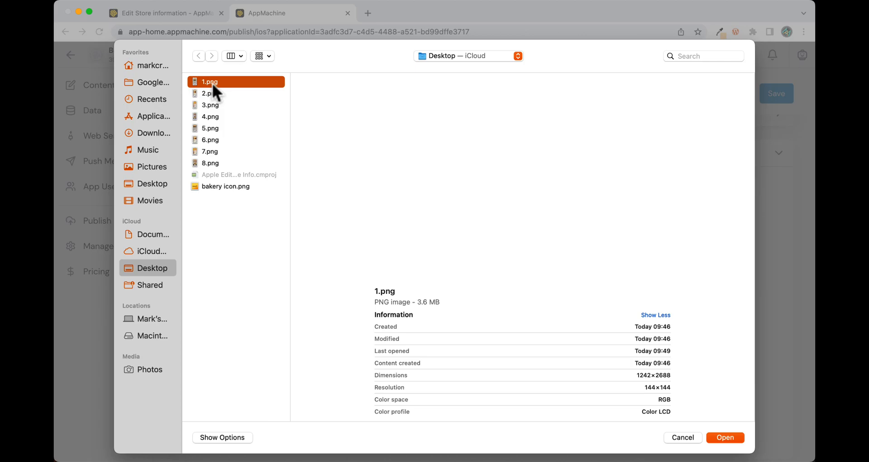
left_click(727, 438)
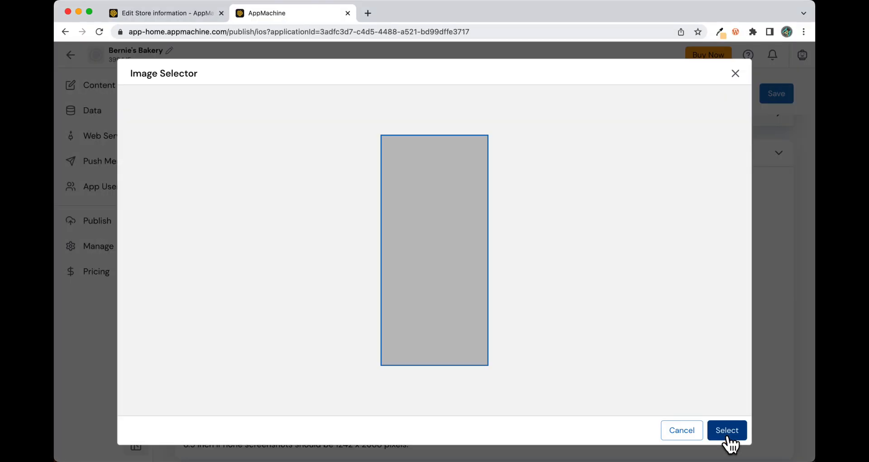
left_click(727, 435)
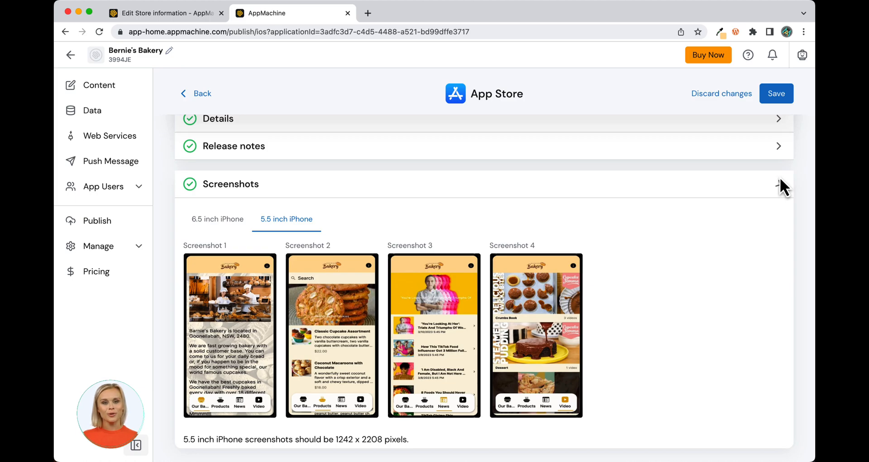
left_click(779, 181)
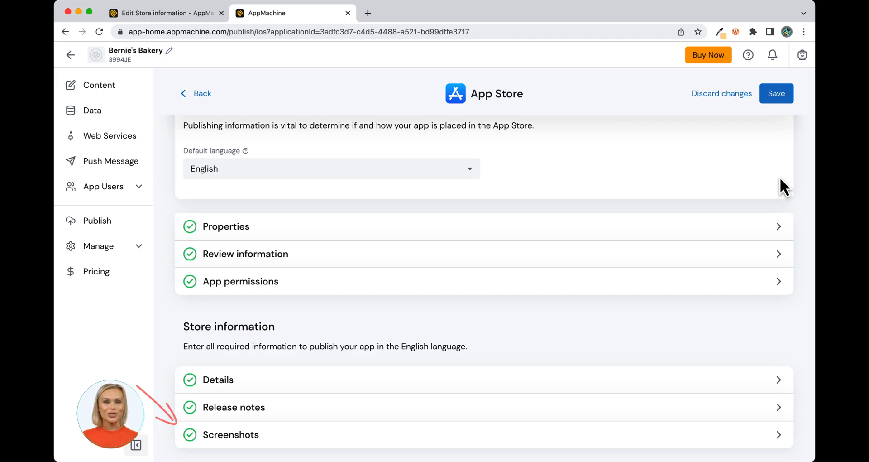
Step: Save the store information and go to Publish, where the App Store shows Ready to publish
scroll(779, 177, "up", 2)
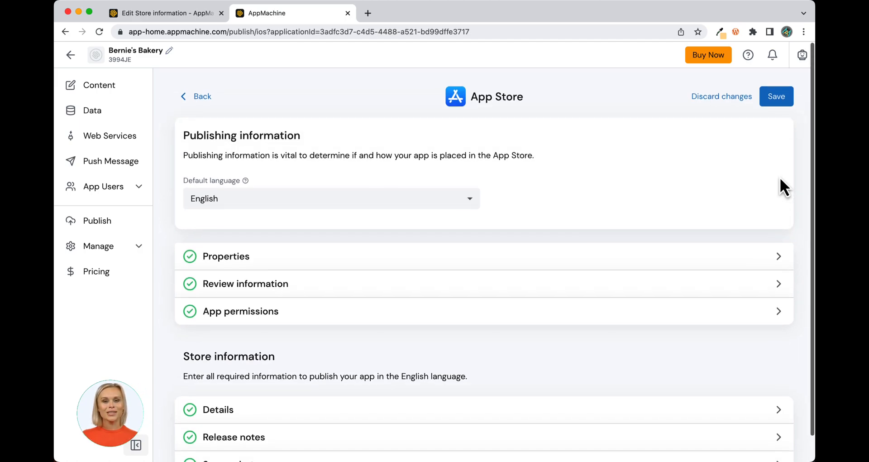
left_click(775, 94)
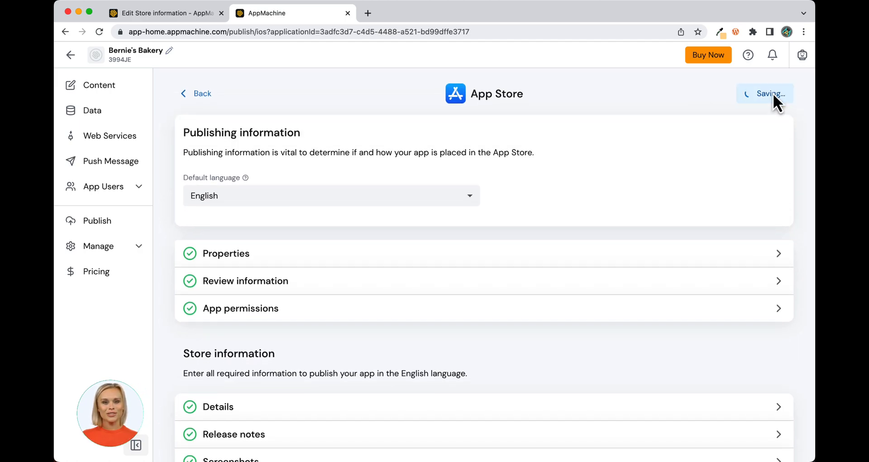
left_click(97, 222)
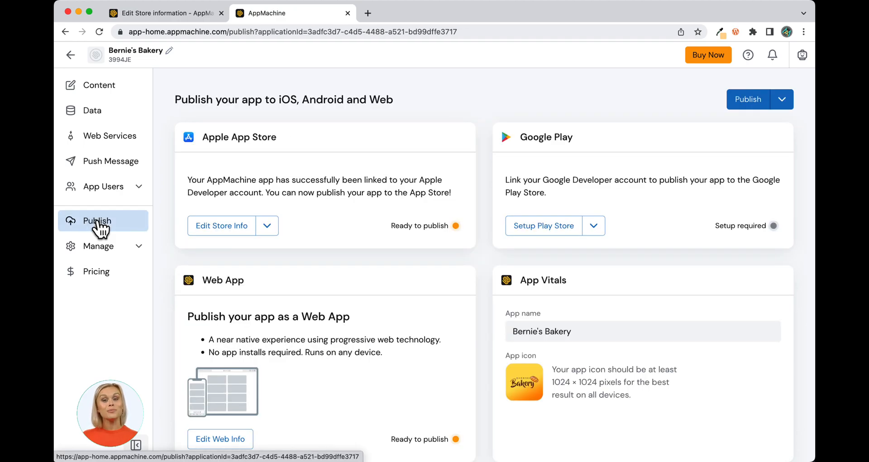